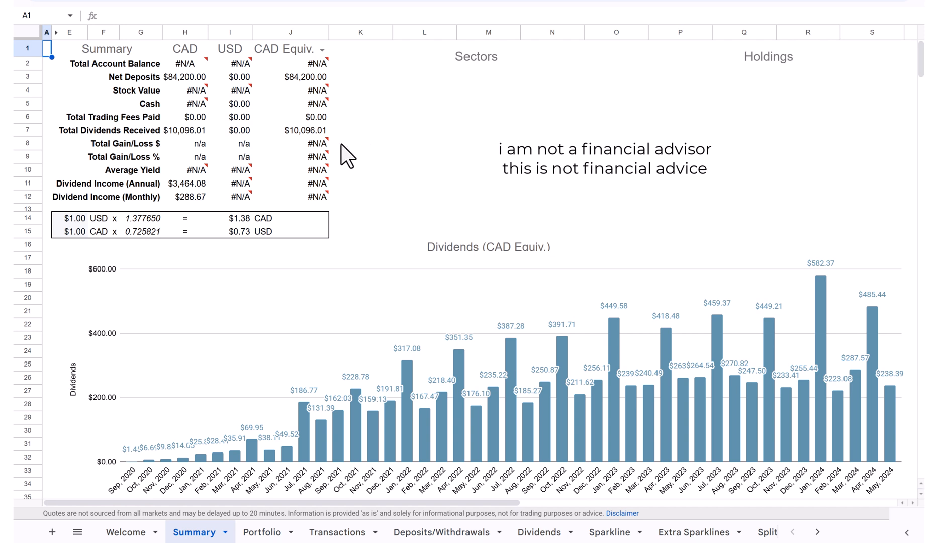
- Examine the #N/A errors on the Portfolio sheet and in the Actual Stock Currency column of the Transactions sheet
mouse_move(299, 140)
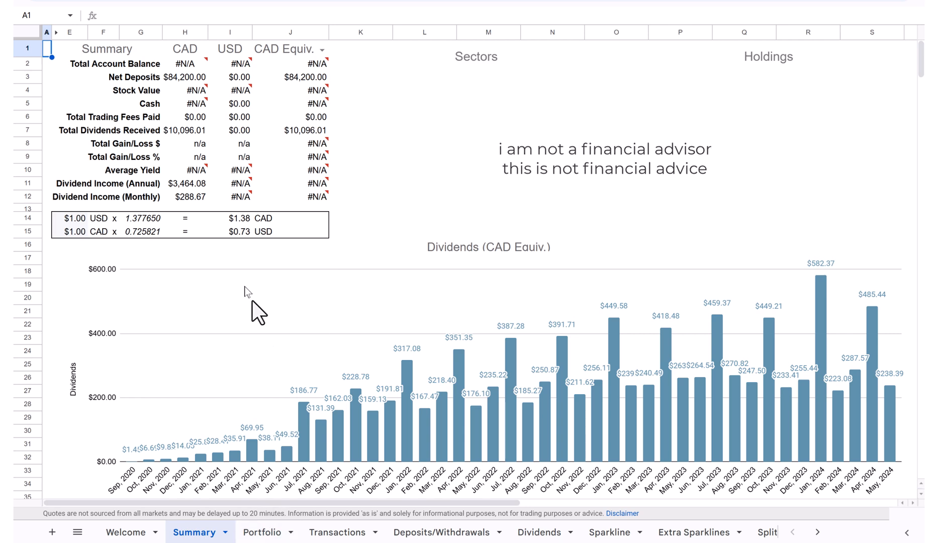
click(271, 536)
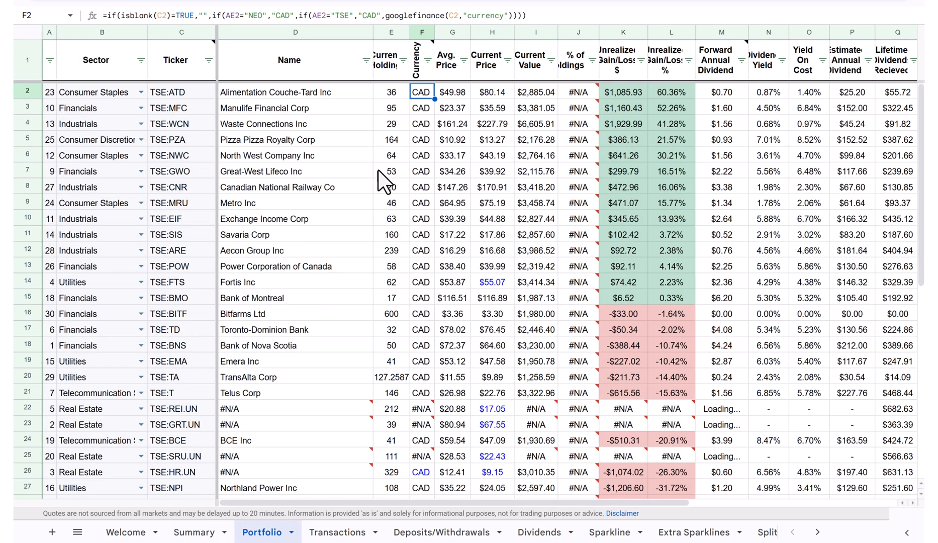
scroll(552, 206, down, 2)
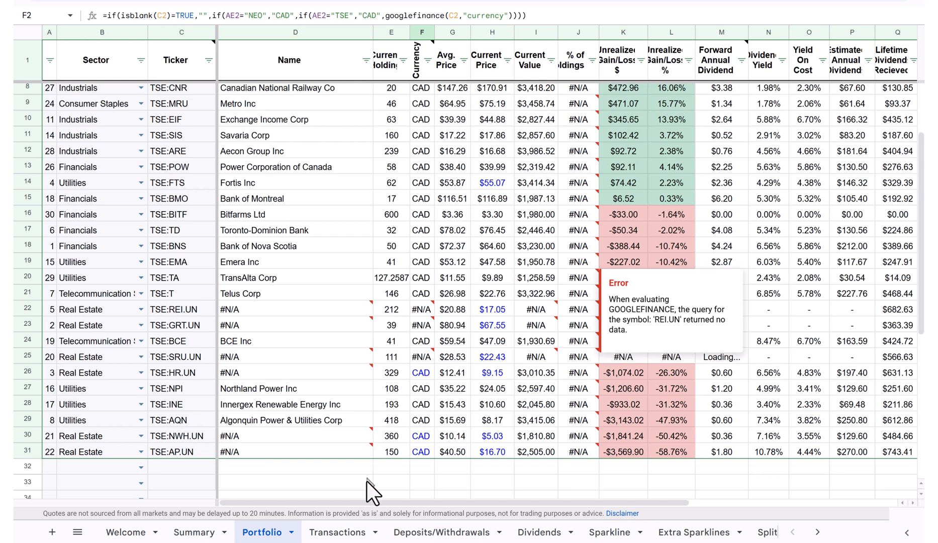
click(333, 531)
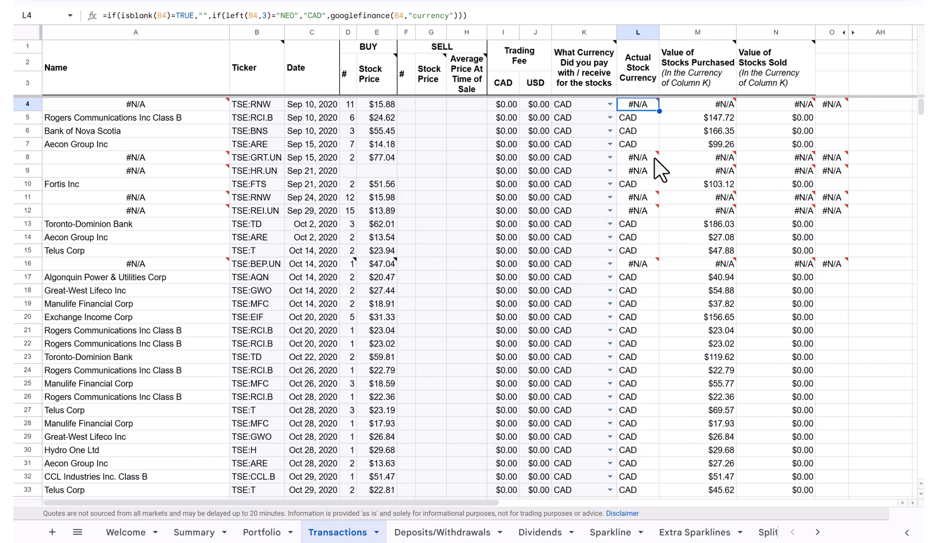
mouse_move(655, 159)
click(28, 104)
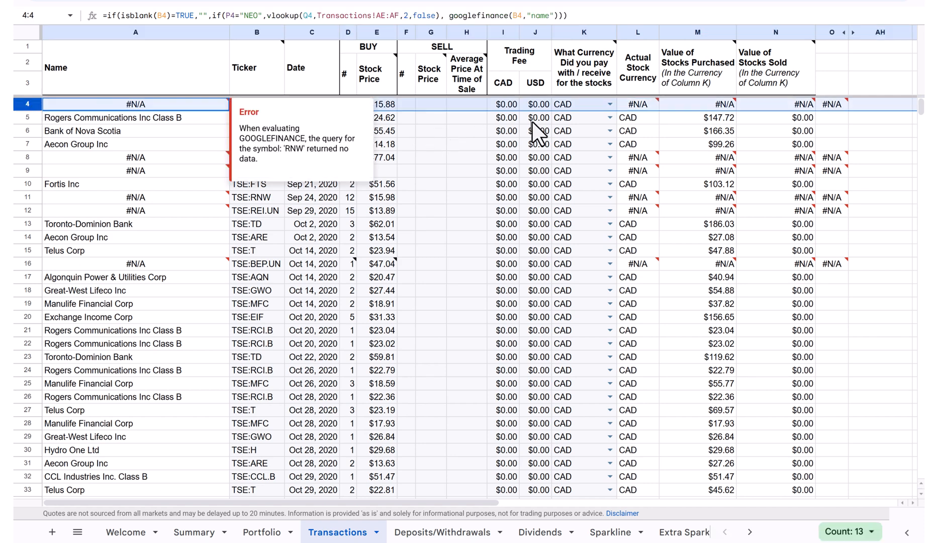
click(648, 120)
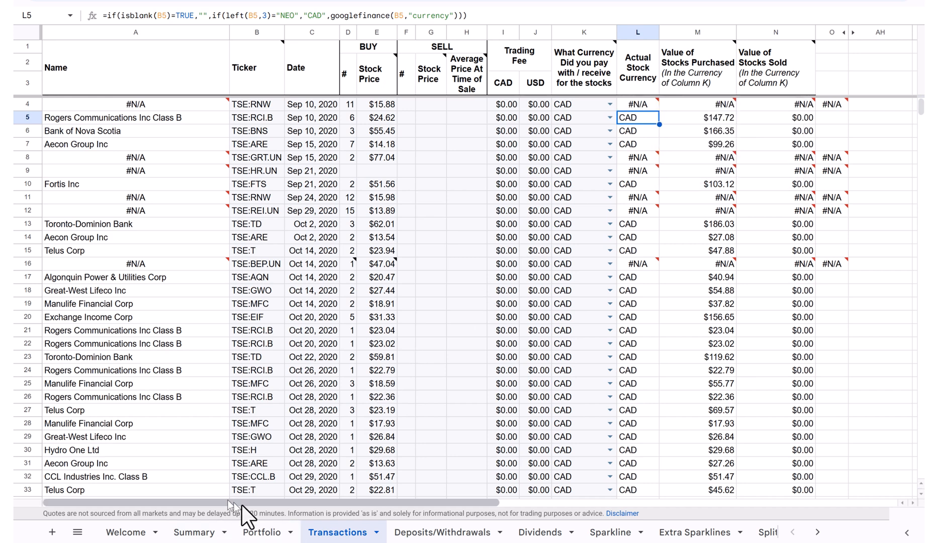
click(262, 532)
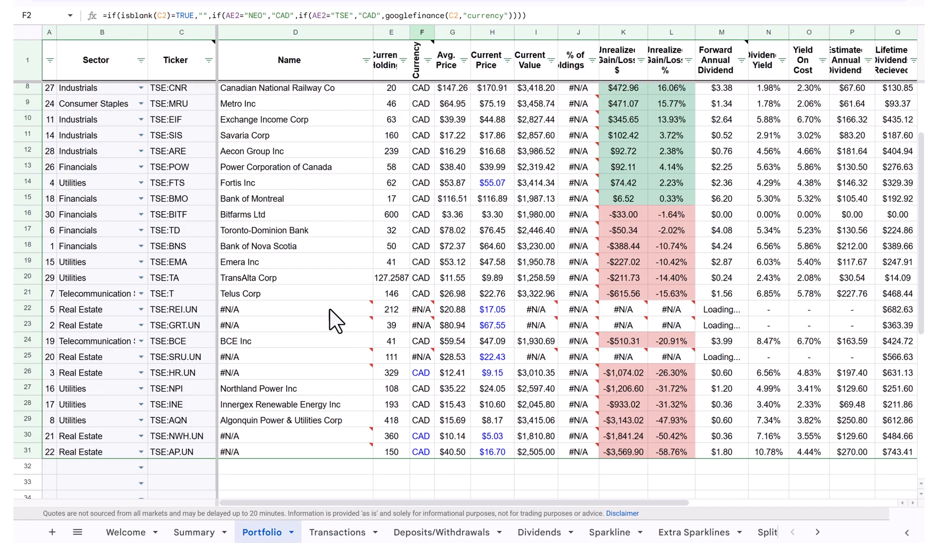
scroll(365, 225, up, 2)
scroll(365, 225, right, 1)
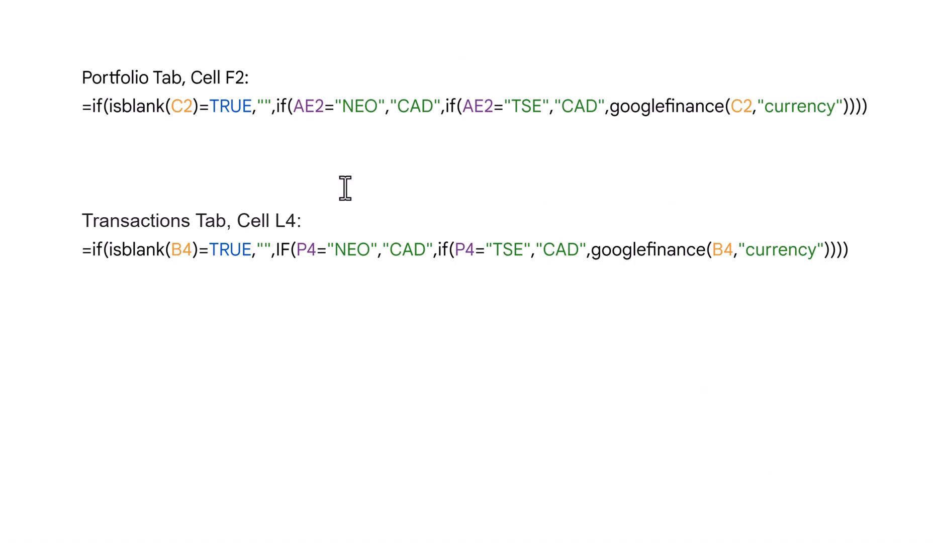
- Replace Portfolio cell F2 with the formula copied from the notes document: =if(isblank(C2)=TRUE,"",if(AE2="NEO","CAD",if(AE2="TSE","CAD",googlefinance(C2,"currency"))))
drag(75, 103, 408, 129)
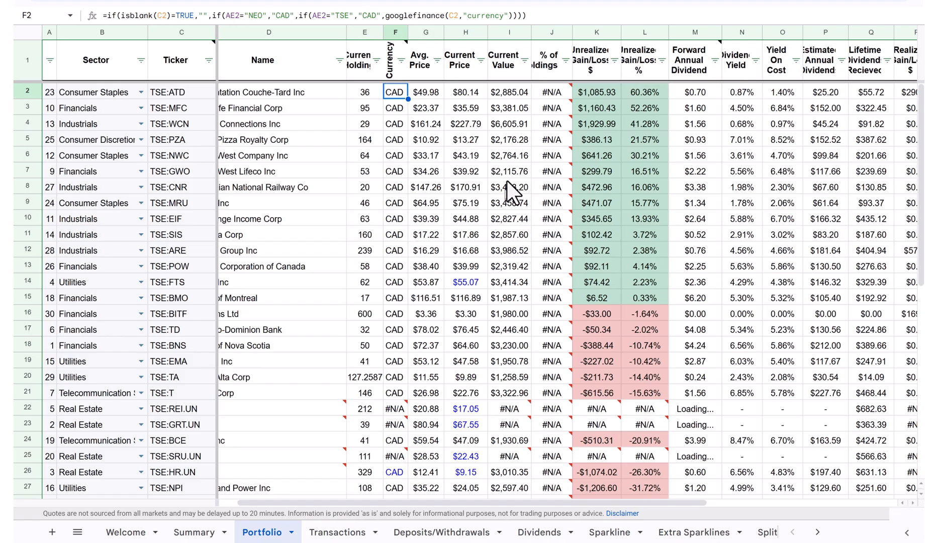
mouse_move(408, 69)
scroll(360, 304, down, 3)
scroll(360, 304, up, 3)
drag(395, 98, 394, 108)
click(394, 95)
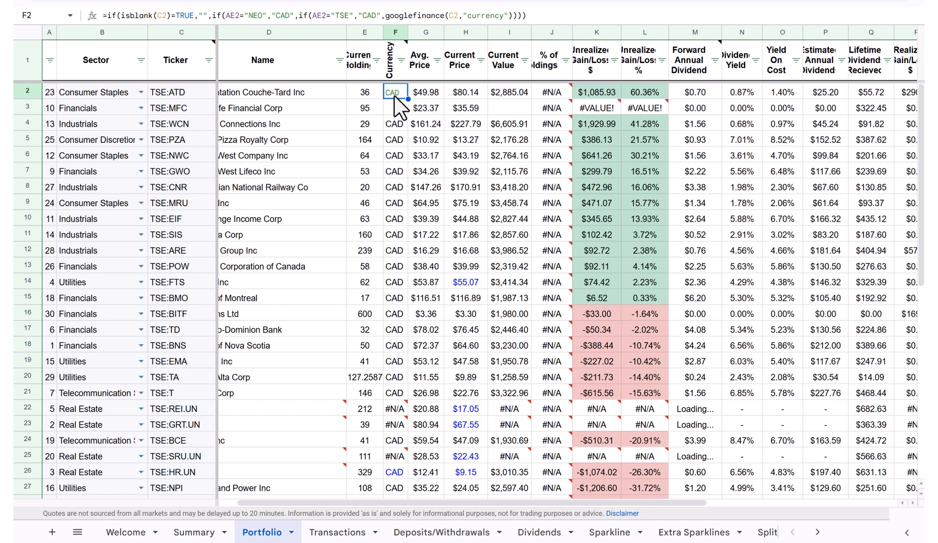
key(ctrl+z)
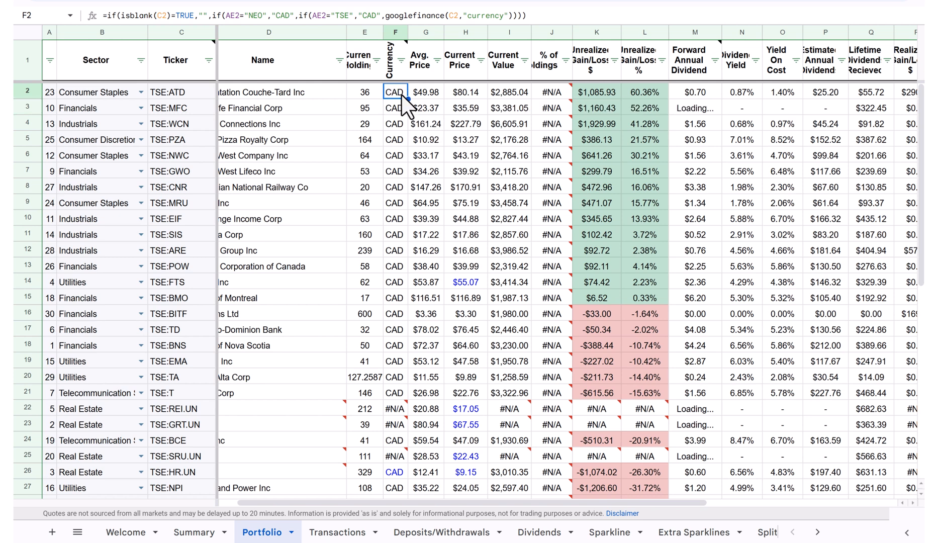
key(Delete)
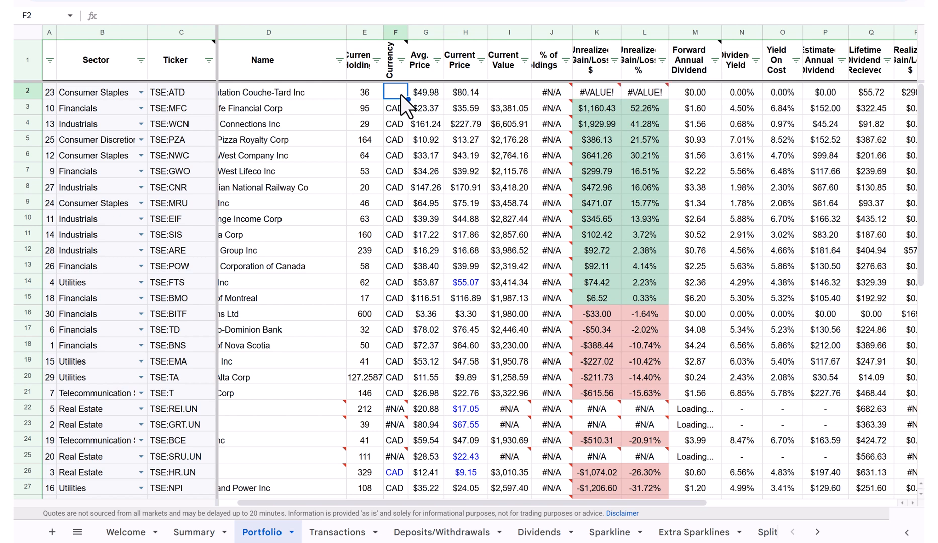
key(ctrl+z)
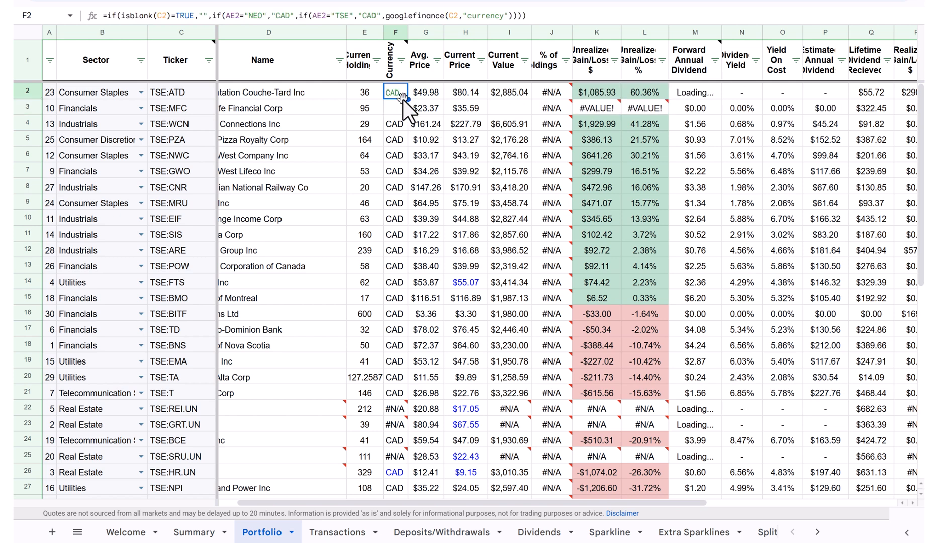
- Reset the color formatting of cell F2 and set its font to Default (Arial)
click(502, 6)
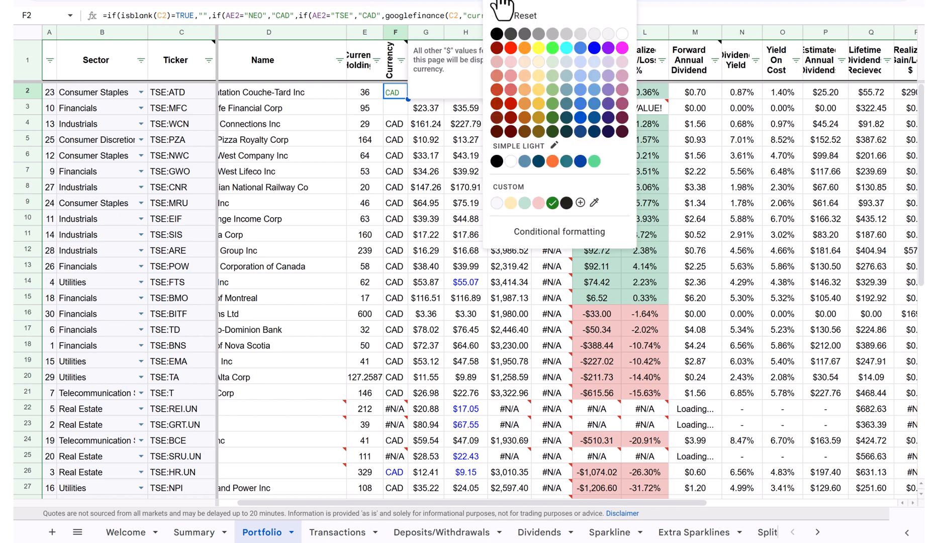
click(527, 15)
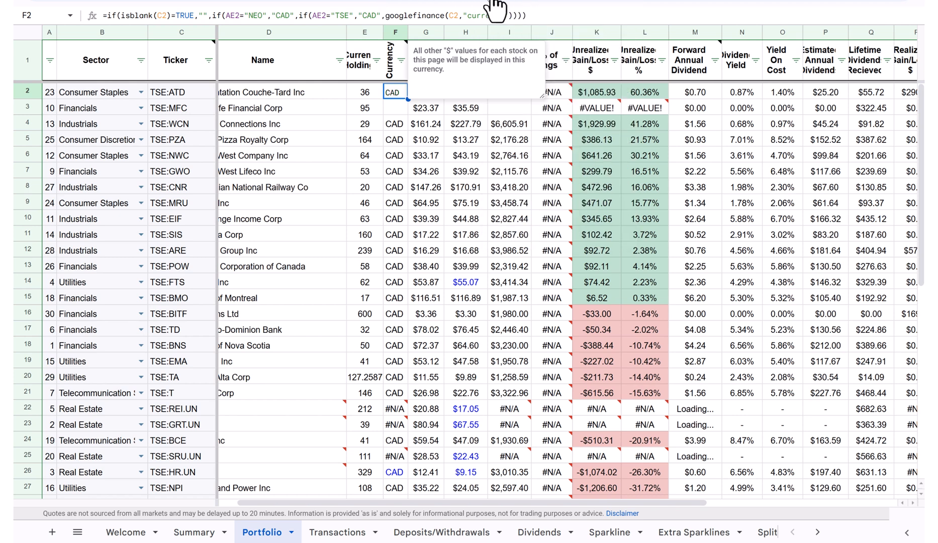
click(499, 6)
click(517, 15)
click(354, 6)
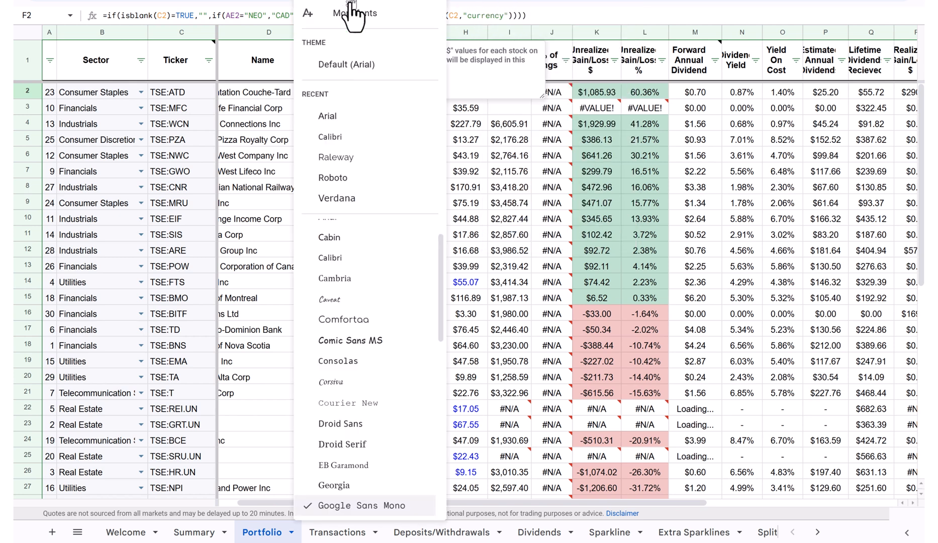
click(350, 64)
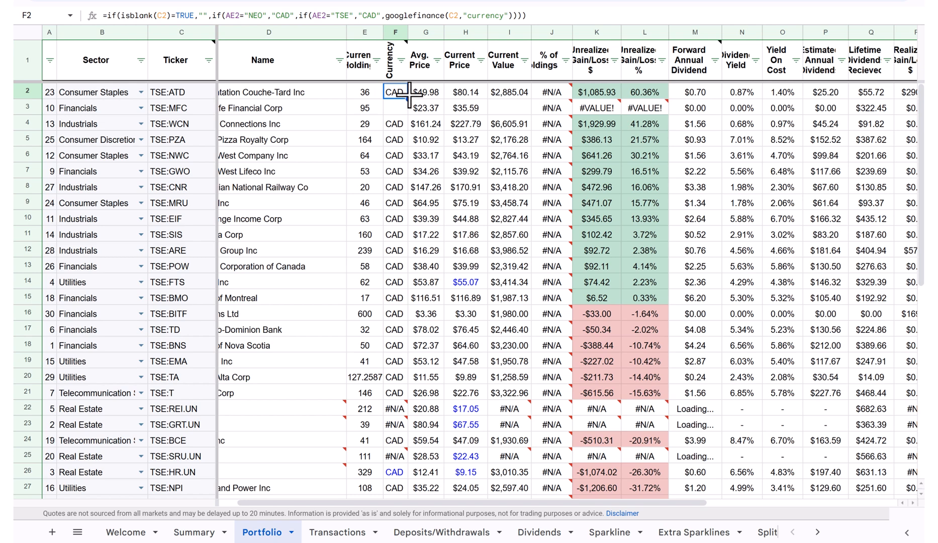
- Fill the F2 formula down the Currency column through row 50
drag(409, 98, 364, 466)
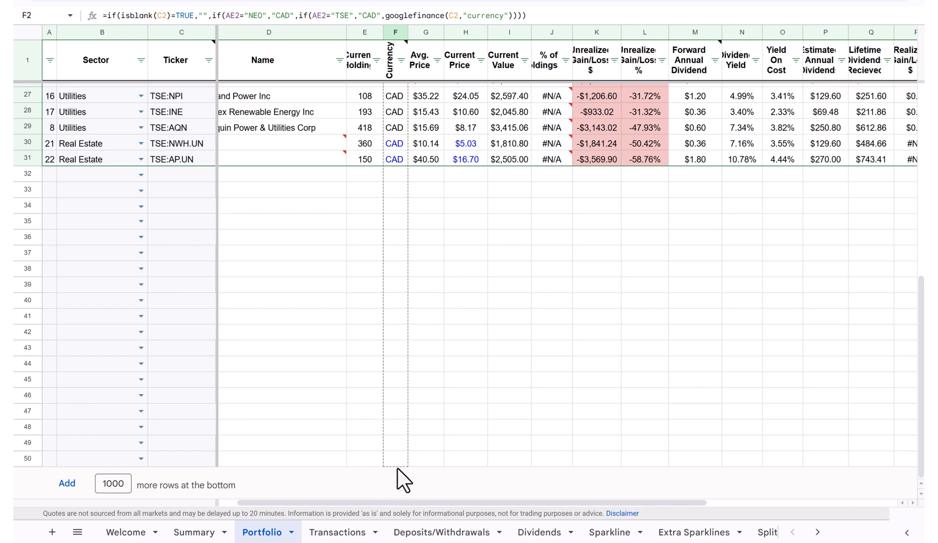
drag(399, 468, 398, 468)
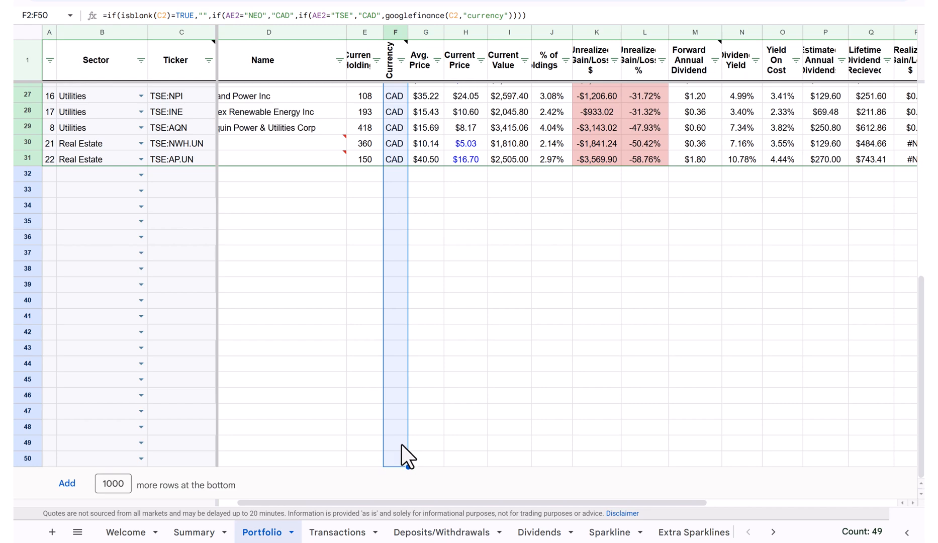
scroll(402, 335, up, 3)
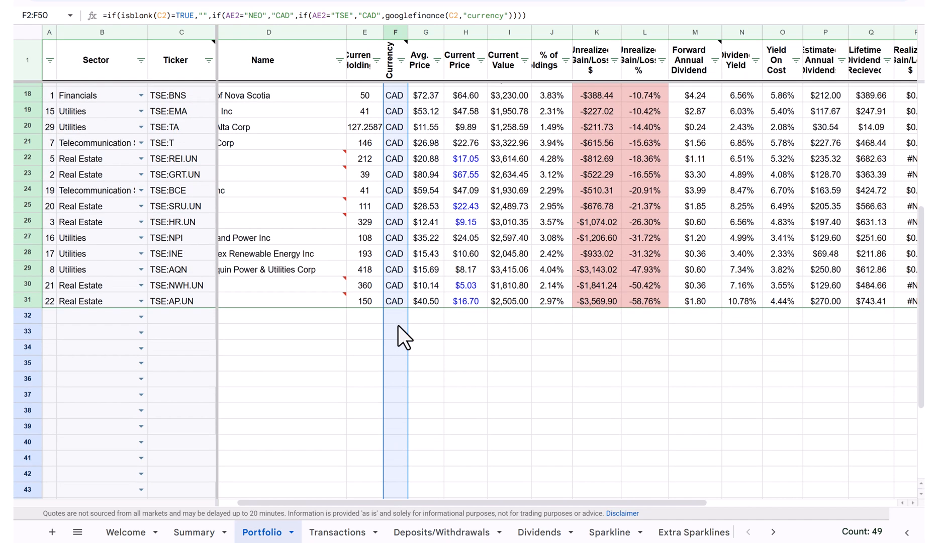
scroll(405, 337, up, 5)
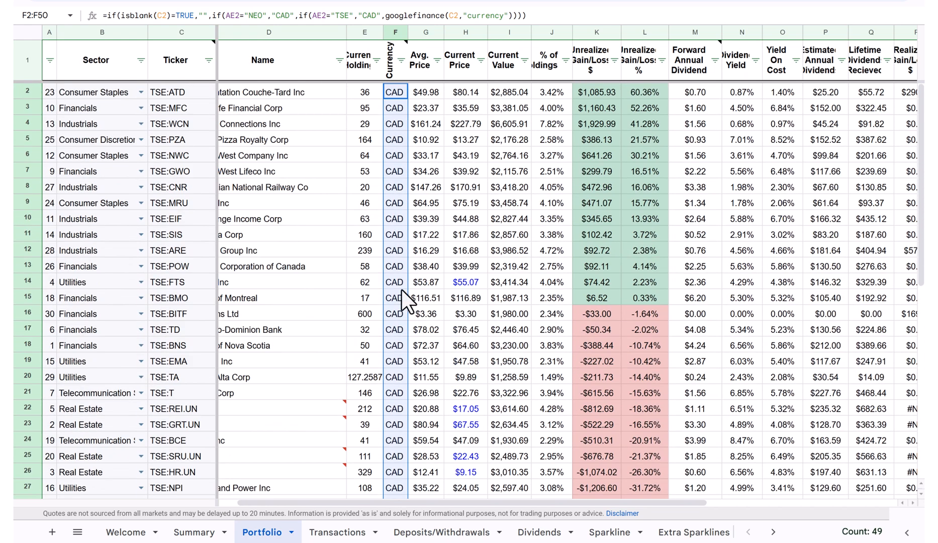
- Check the filled Currency column and the values depending on it across all holdings on the Portfolio sheet
click(396, 204)
scroll(387, 332, down, 3)
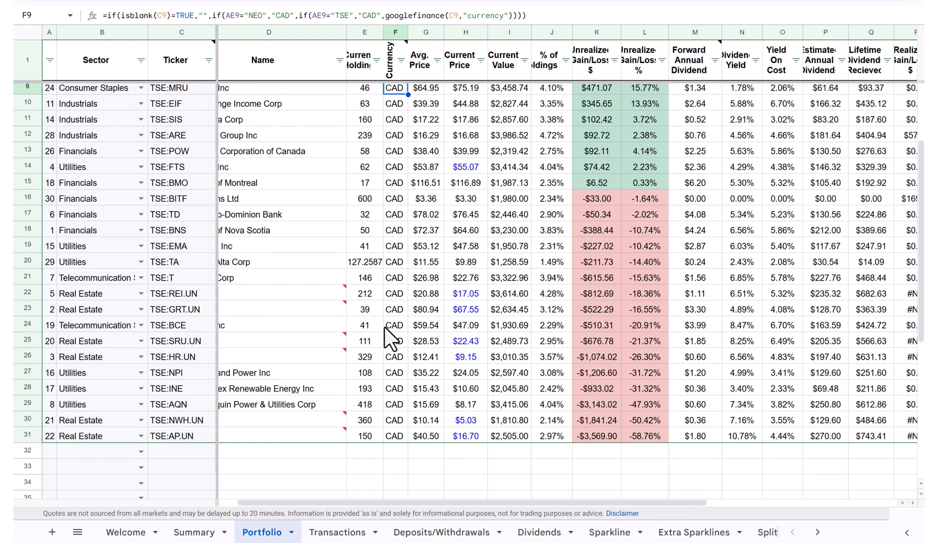
scroll(391, 340, up, 3)
scroll(385, 332, down, 5)
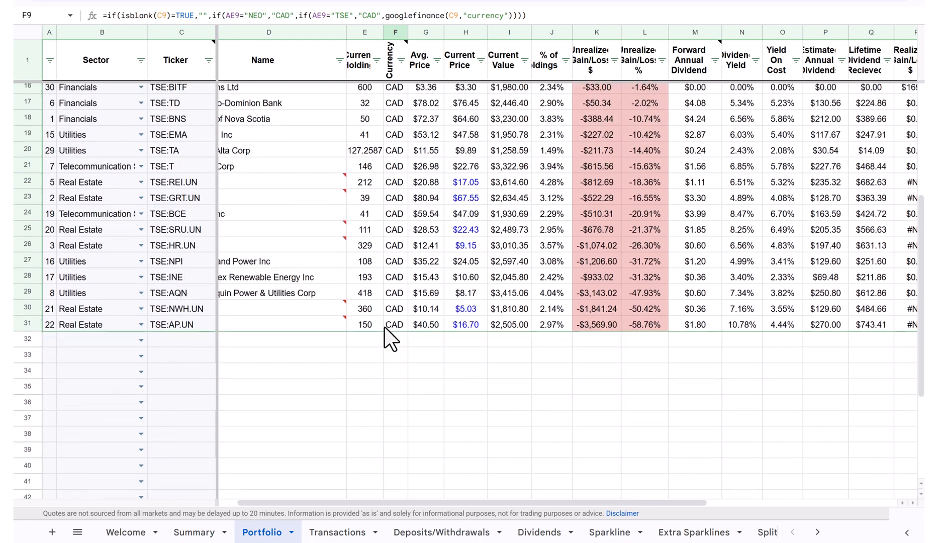
scroll(398, 231, up, 5)
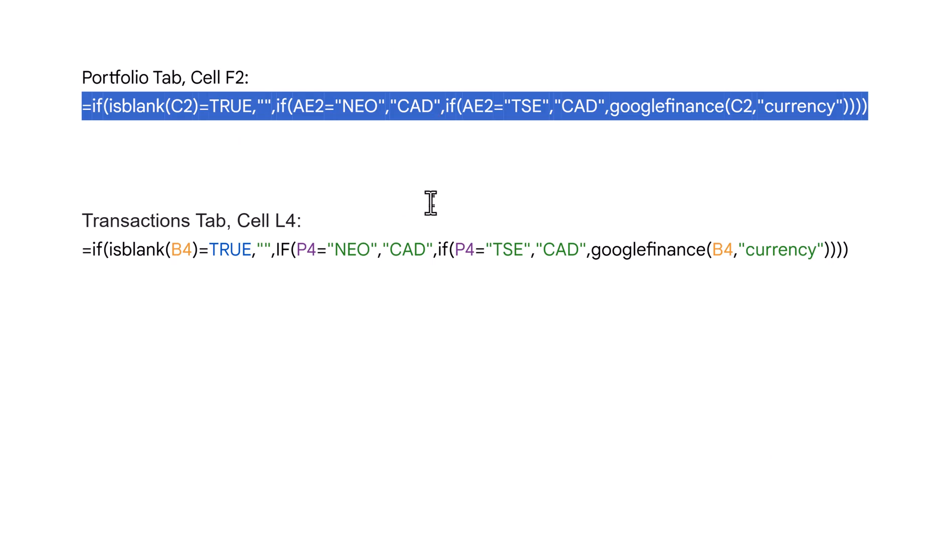
click(394, 184)
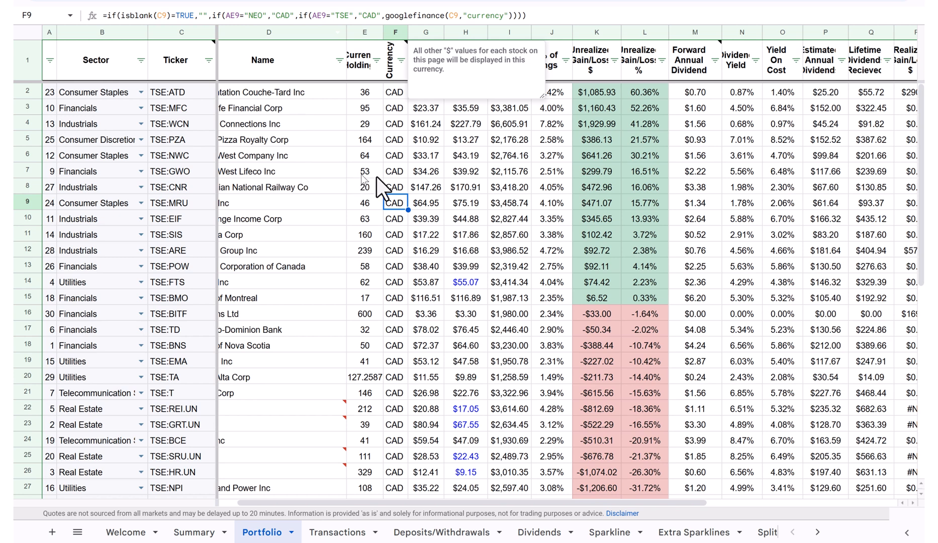
click(392, 185)
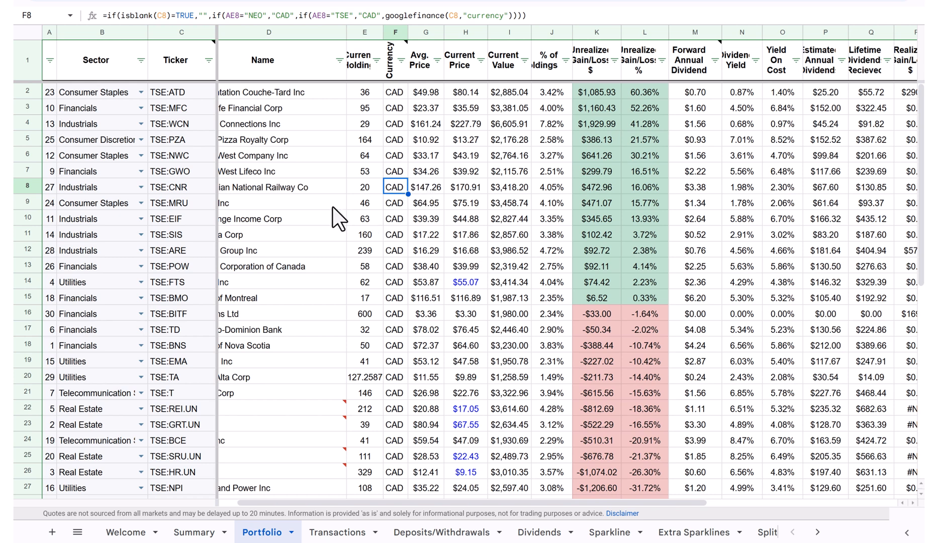
scroll(332, 208, left, 1)
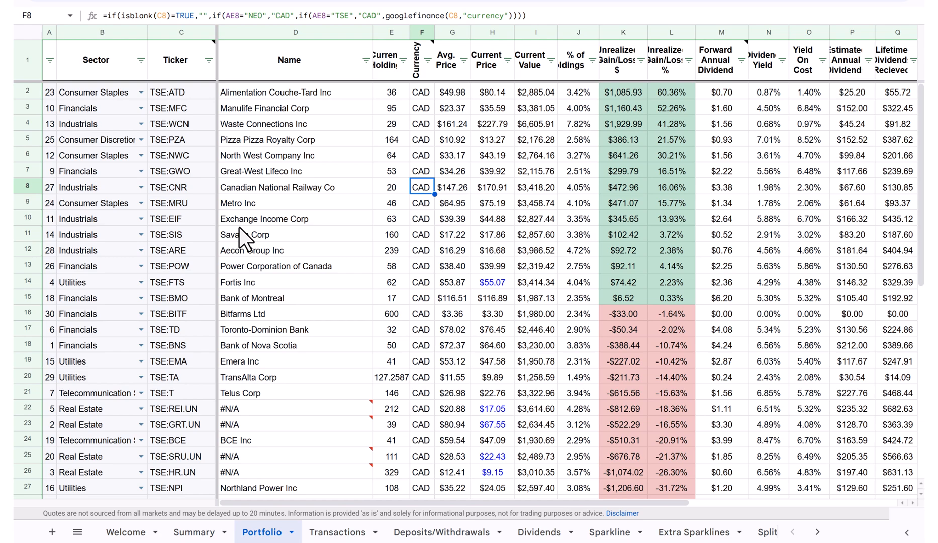
scroll(433, 232, down, 5)
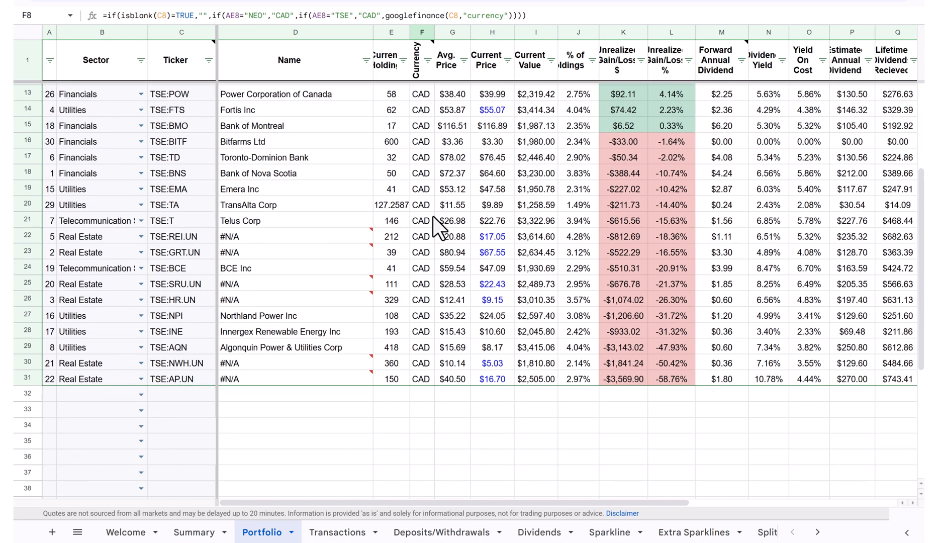
scroll(438, 229, up, 4)
scroll(438, 229, up, 1)
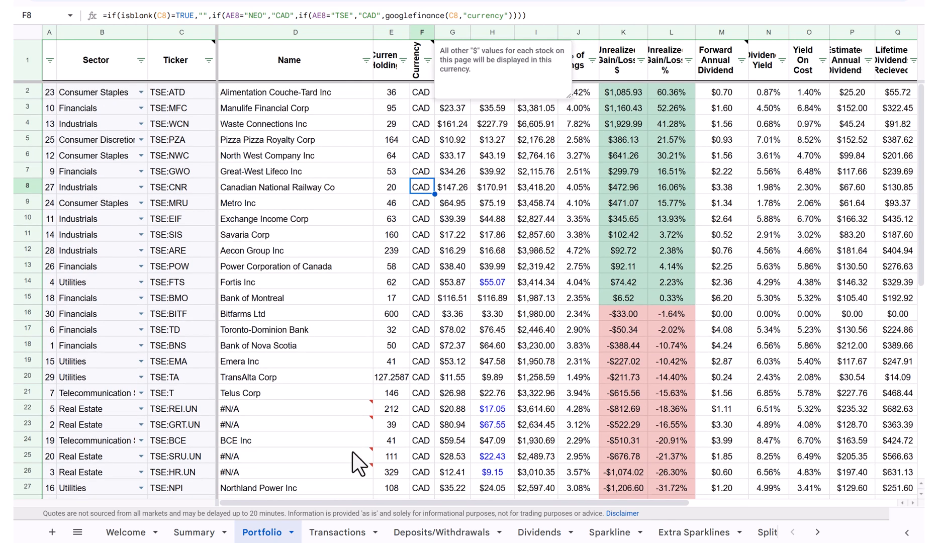
- Replace Transactions cell L4 with the formula copied from the notes document: =if(isblank(B4)=TRUE,"",IF(P4="NEO","CAD",if(P4="TSE","CAD",googlefinance(B4,"currency"))))
click(336, 532)
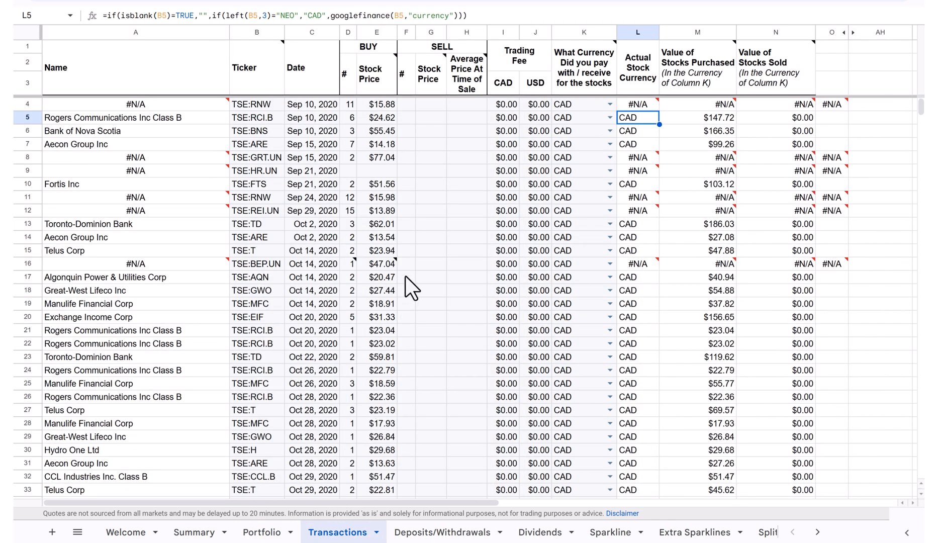
mouse_move(376, 75)
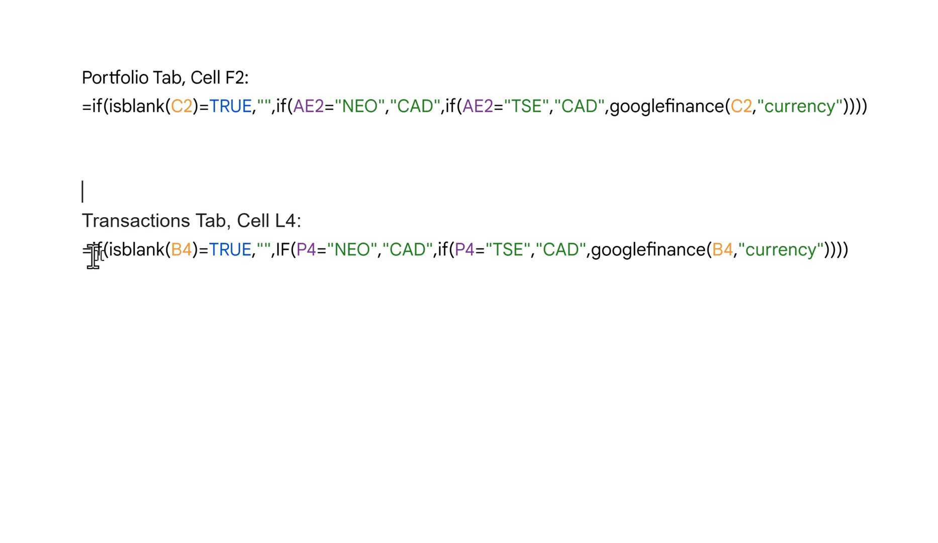
drag(78, 250, 853, 248)
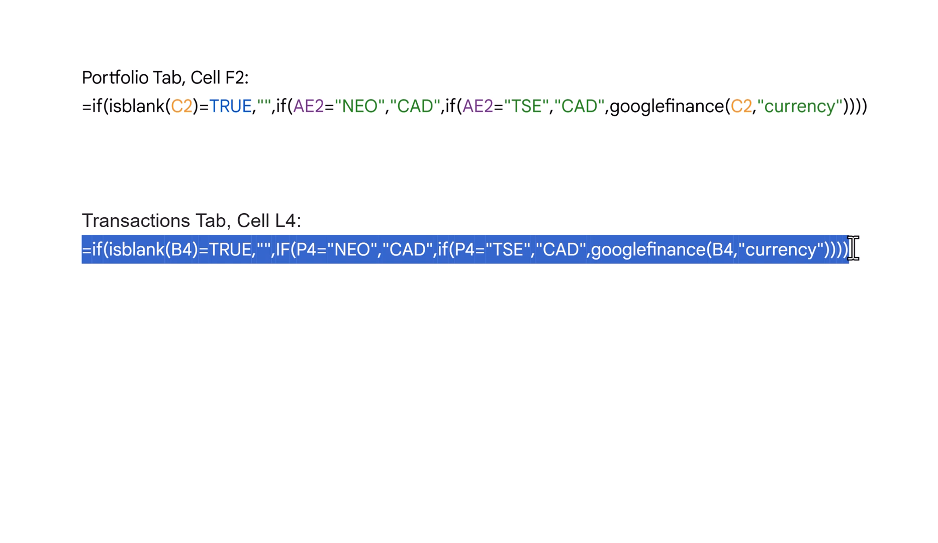
click(462, 173)
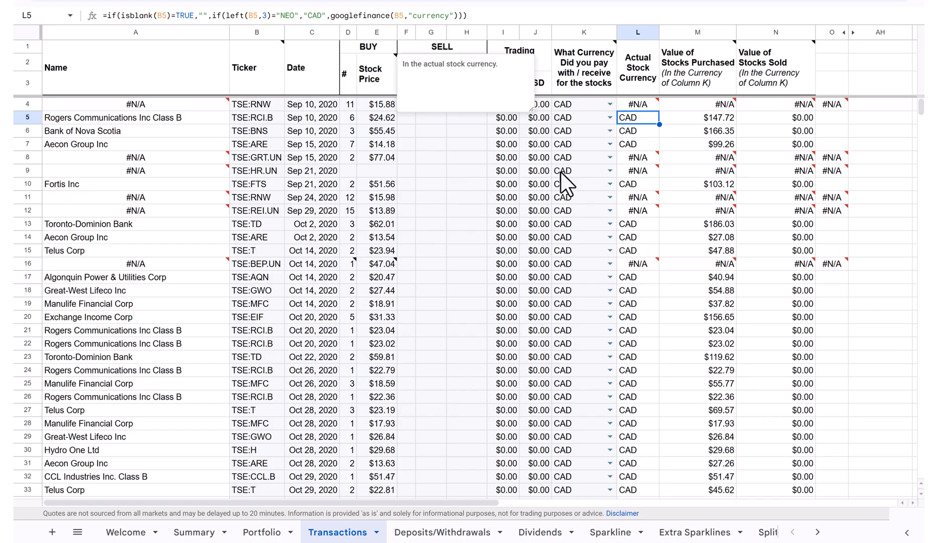
click(561, 172)
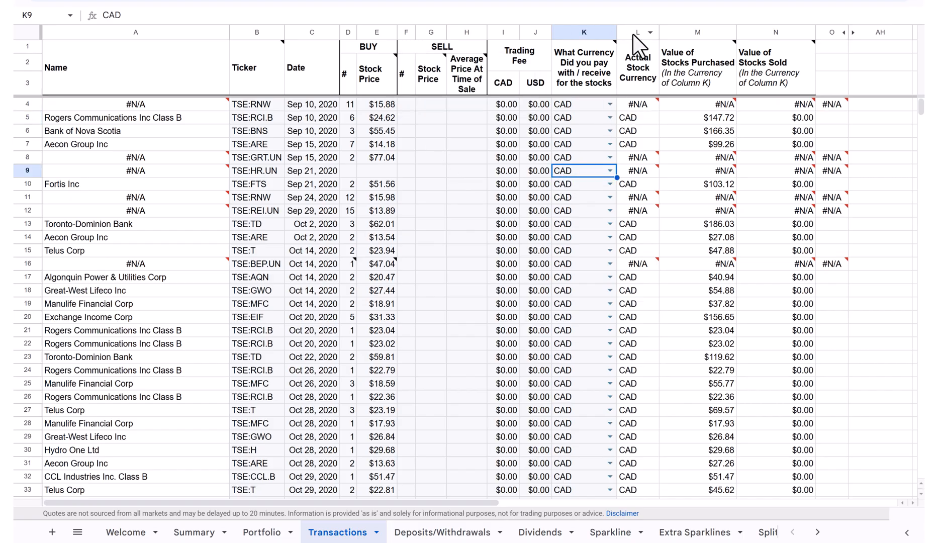
click(639, 104)
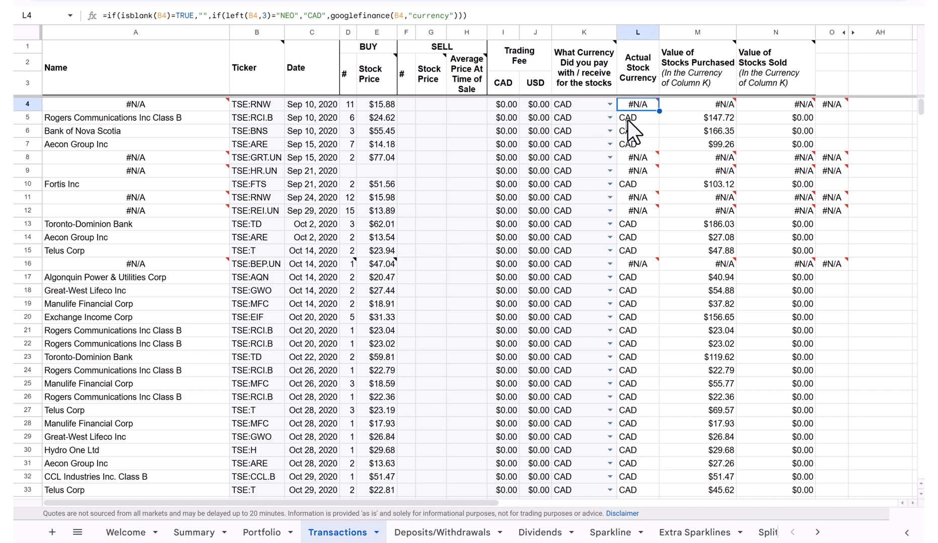
mouse_move(636, 117)
key(Delete)
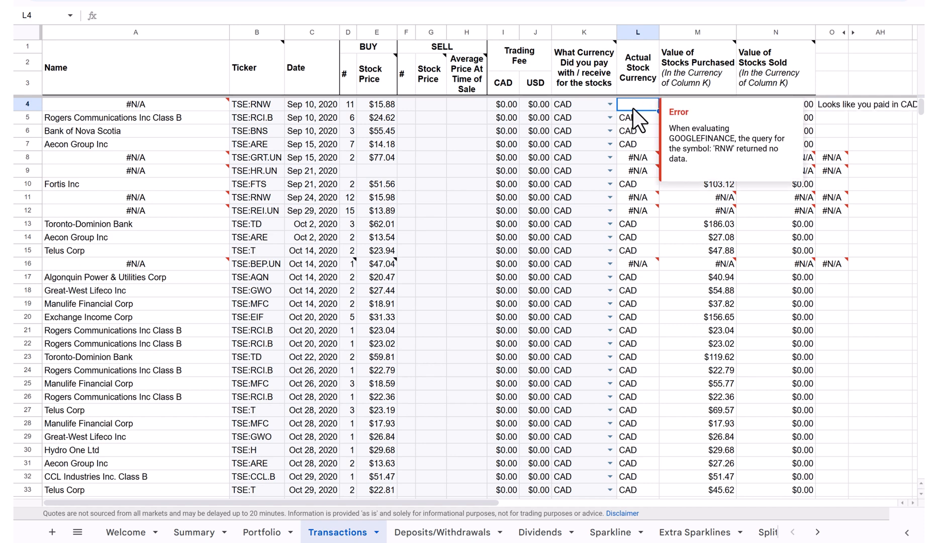
key(ctrl+v)
click(634, 117)
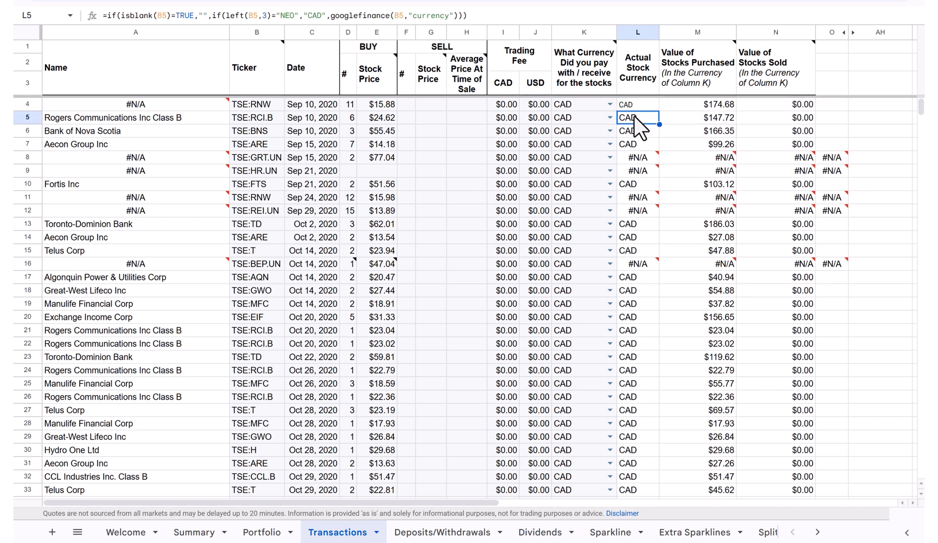
- Set the font of Transactions cell L4 to Default (Arial)
click(635, 106)
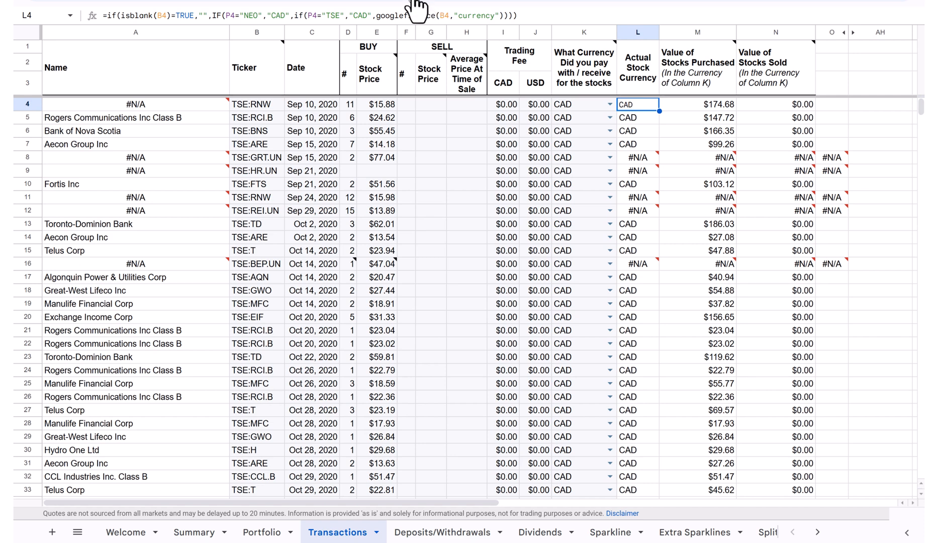
click(349, 2)
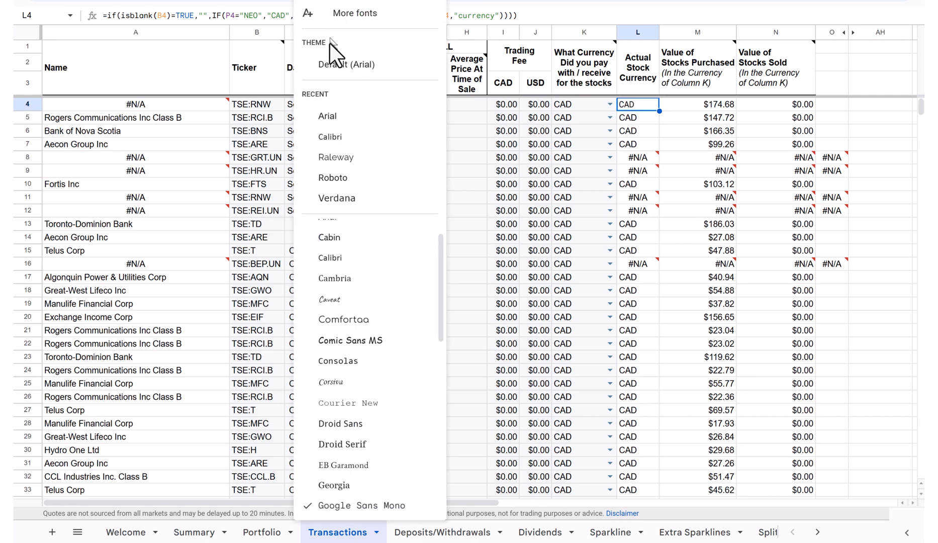
click(336, 65)
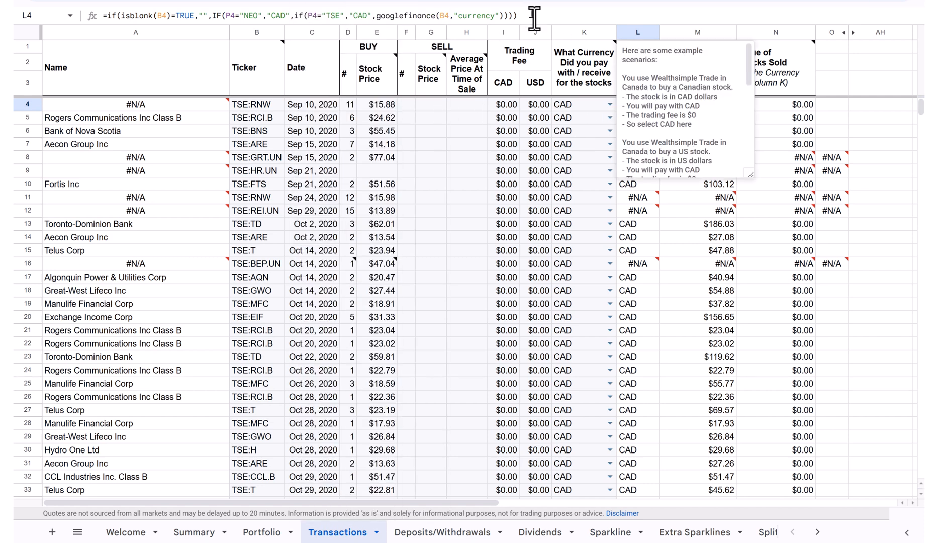
click(573, 157)
click(634, 106)
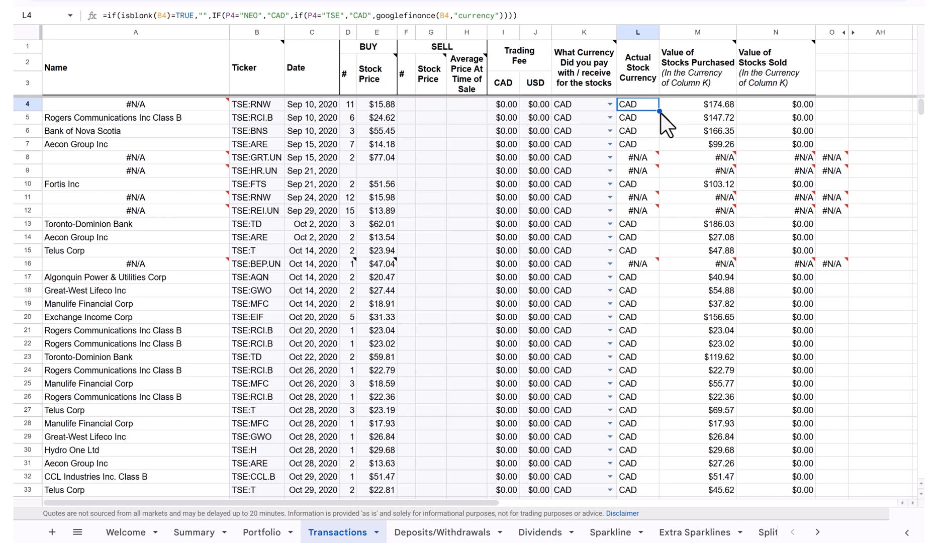
- Fill the L4 formula down the Actual Stock Currency column through row 1001 of the Transactions sheet
drag(660, 111, 657, 293)
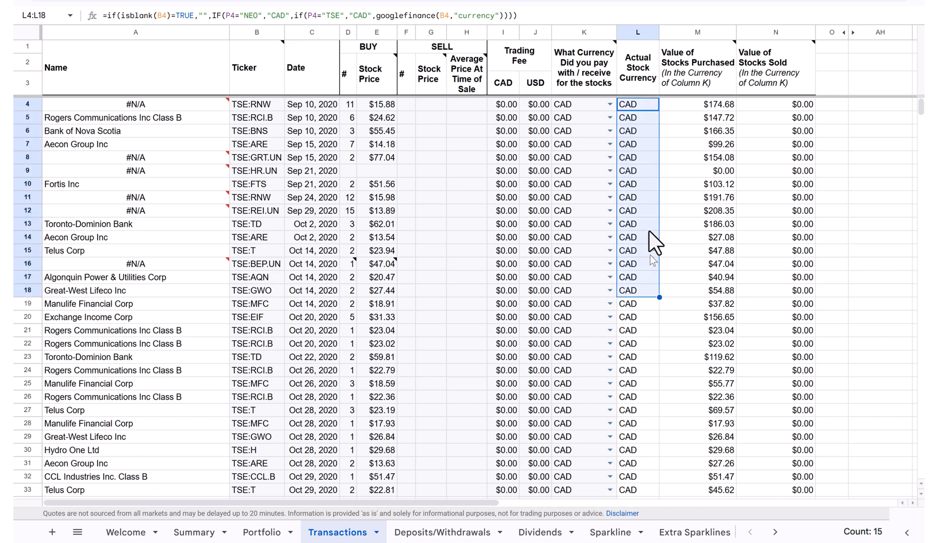
click(627, 108)
drag(659, 111, 646, 473)
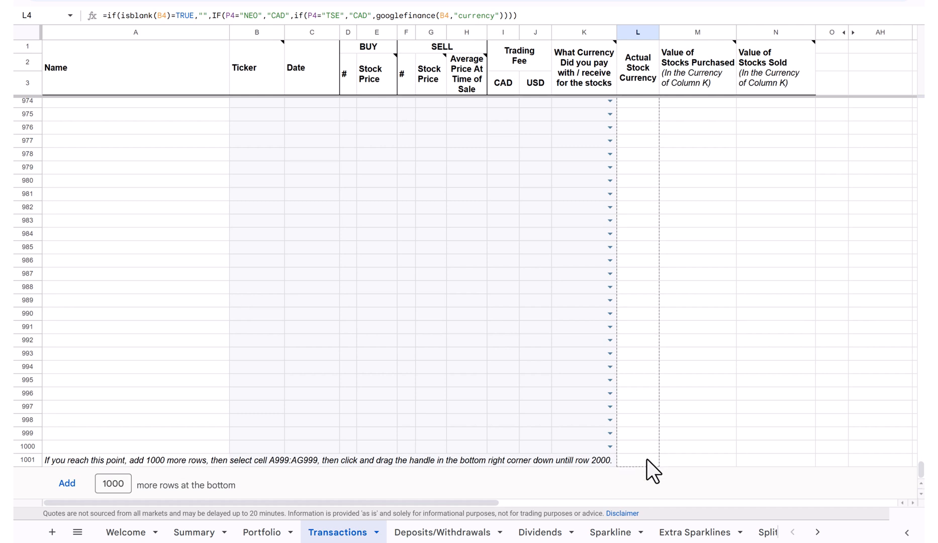
drag(646, 459, 647, 459)
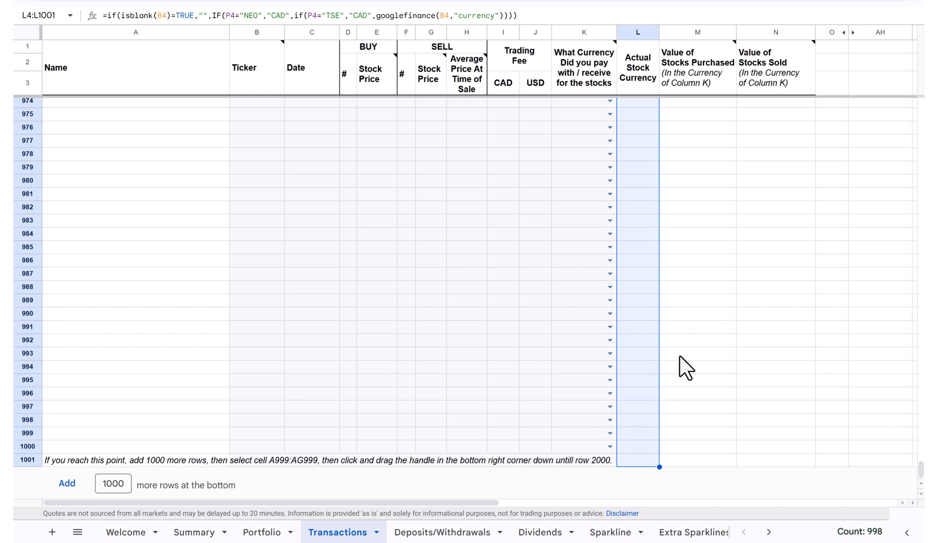
scroll(692, 312, up, 10)
drag(921, 448, 898, 95)
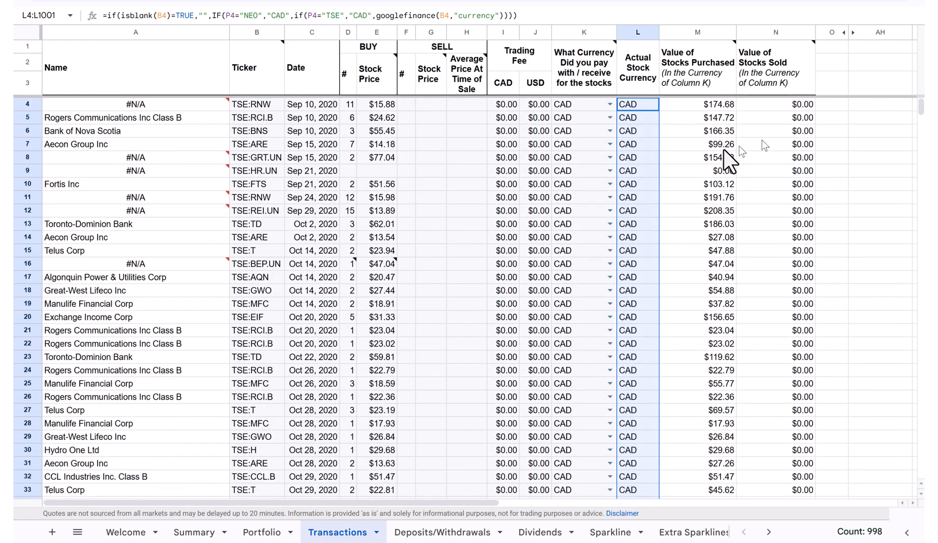
- Examine the #N/A entries in the Transactions Name column and compare their tickers with the currency and purchase values in the same rows
click(639, 160)
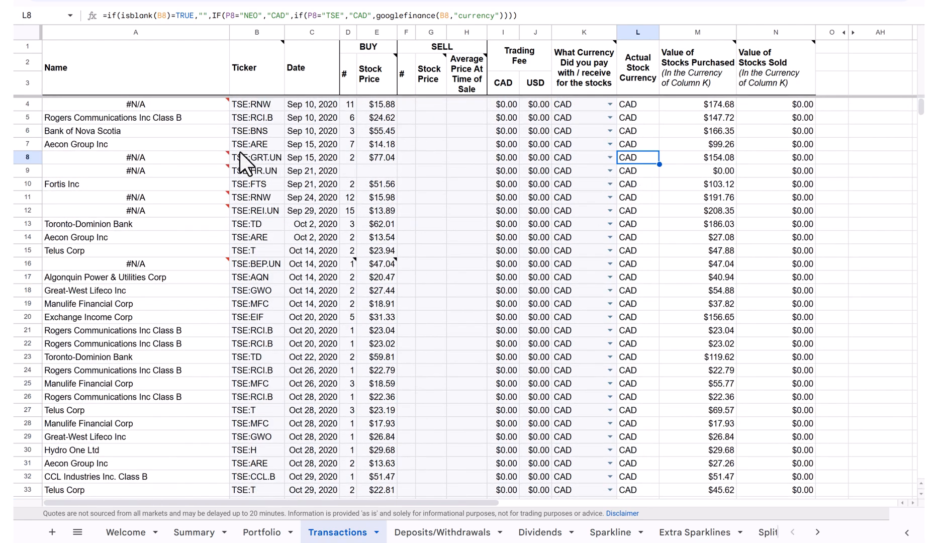
click(116, 168)
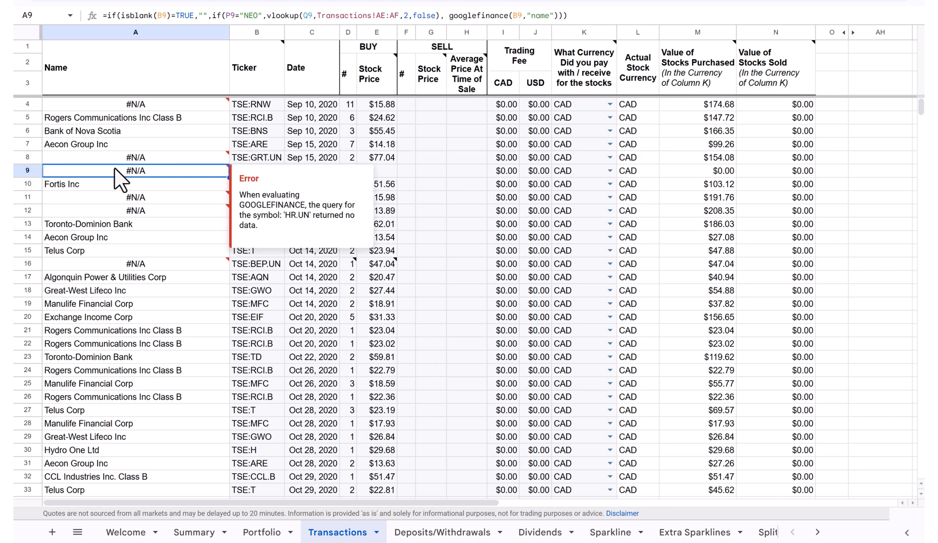
click(26, 157)
click(187, 213)
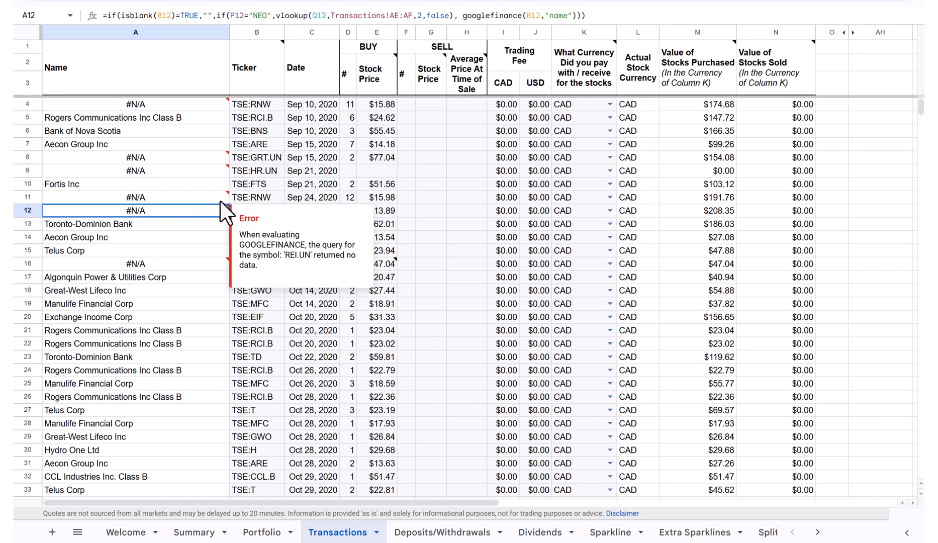
click(268, 145)
click(176, 171)
click(165, 157)
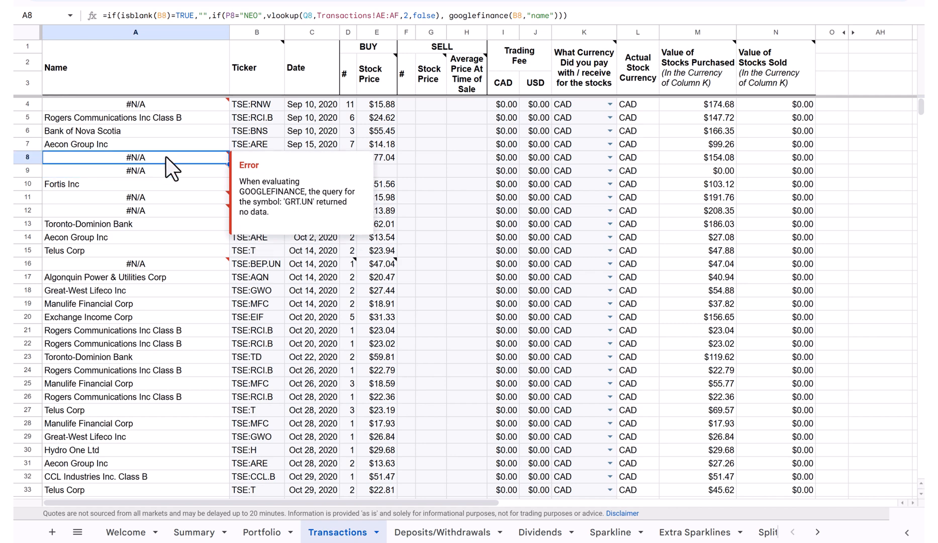
click(256, 144)
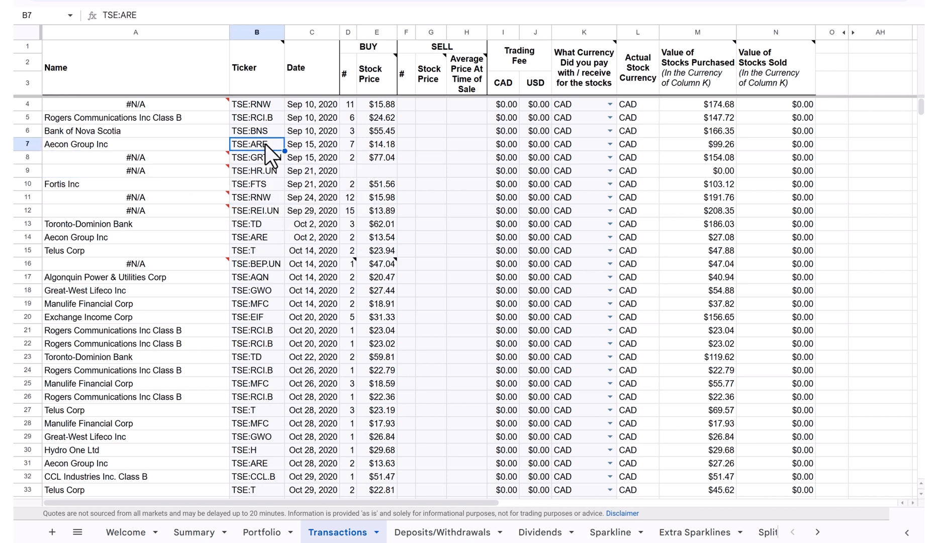
click(265, 161)
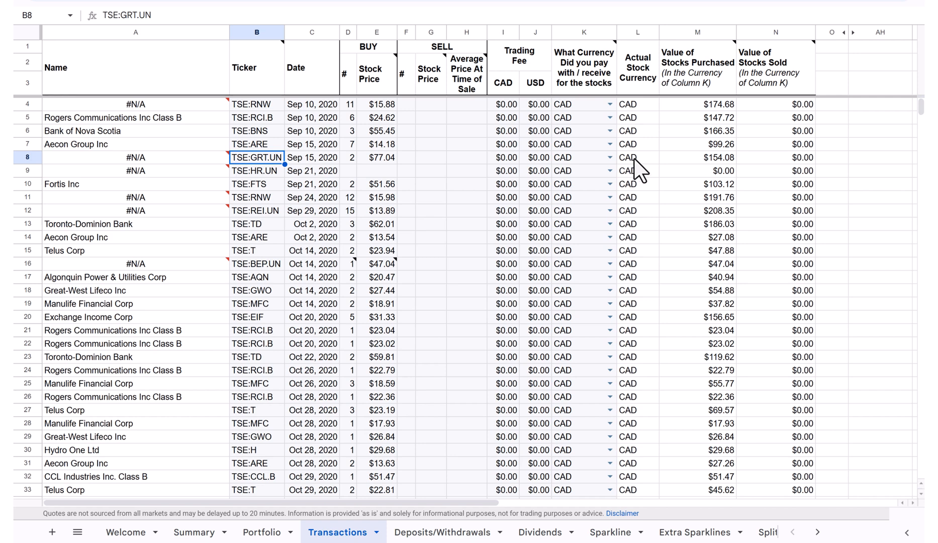
click(258, 171)
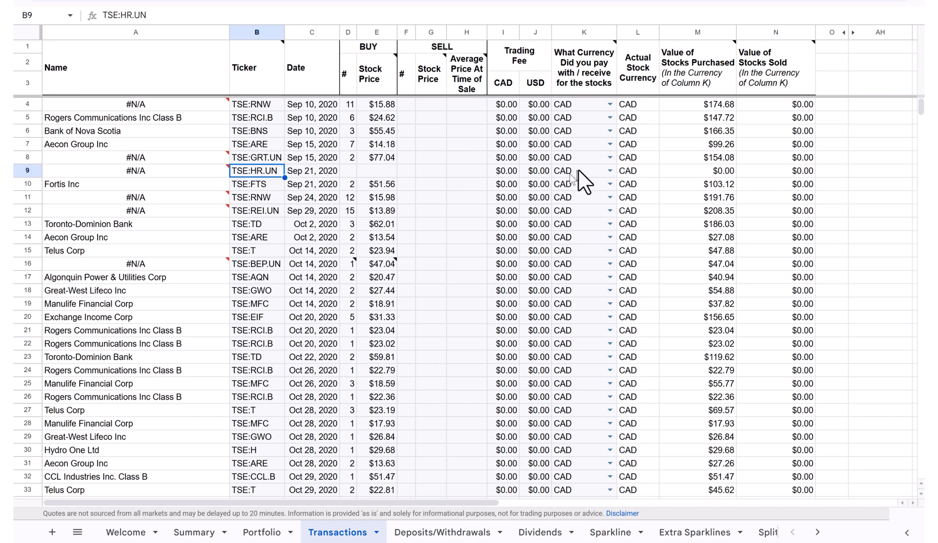
click(259, 210)
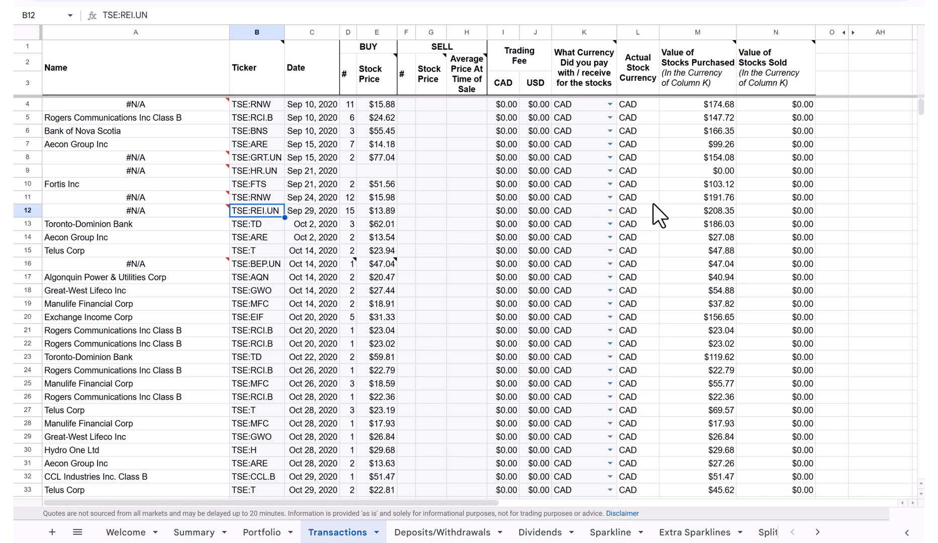
click(255, 104)
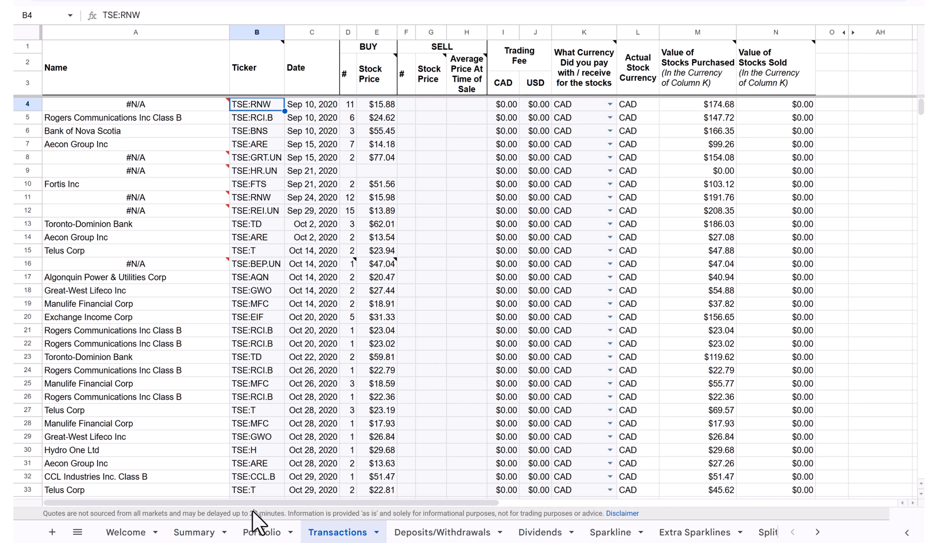
- Review the Summary, Portfolio and Transactions sheets to check that totals, charts and holdings calculate with the new currency formulas
click(198, 531)
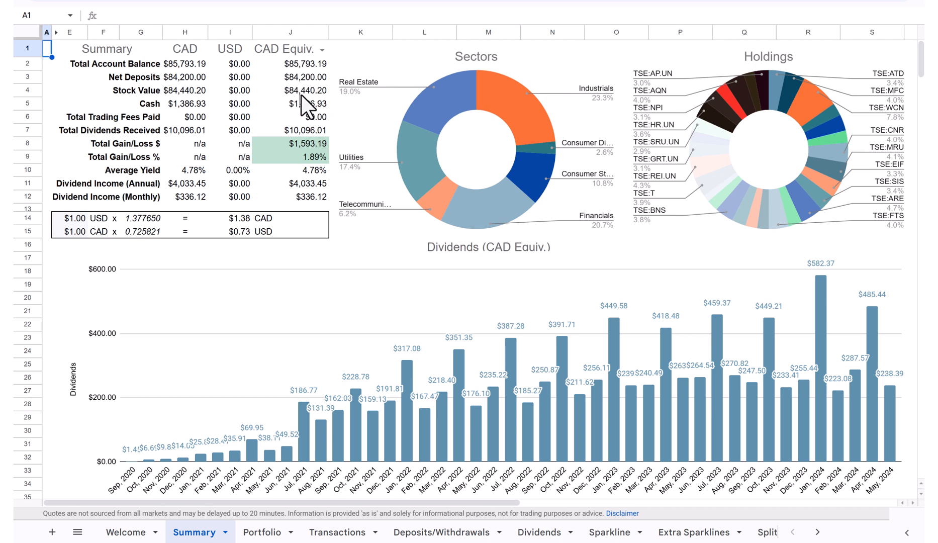
click(262, 532)
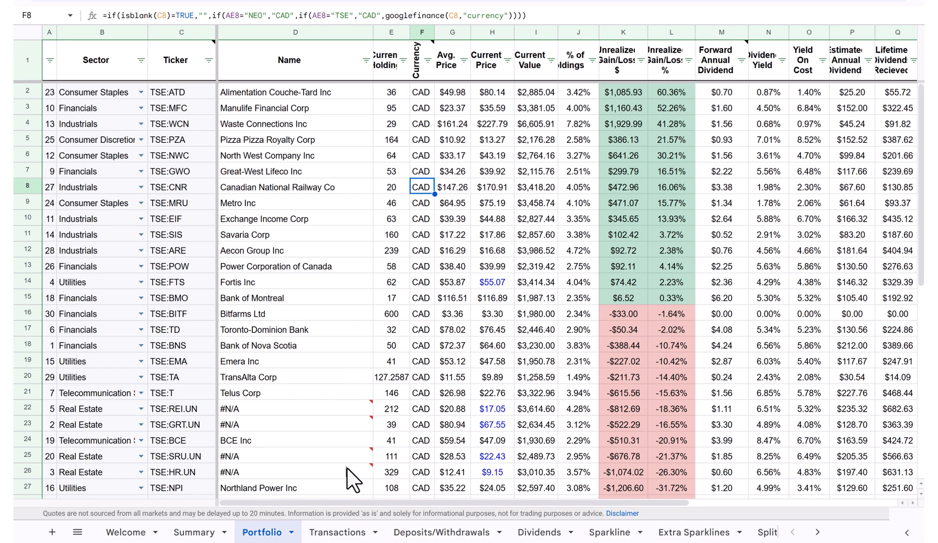
click(349, 531)
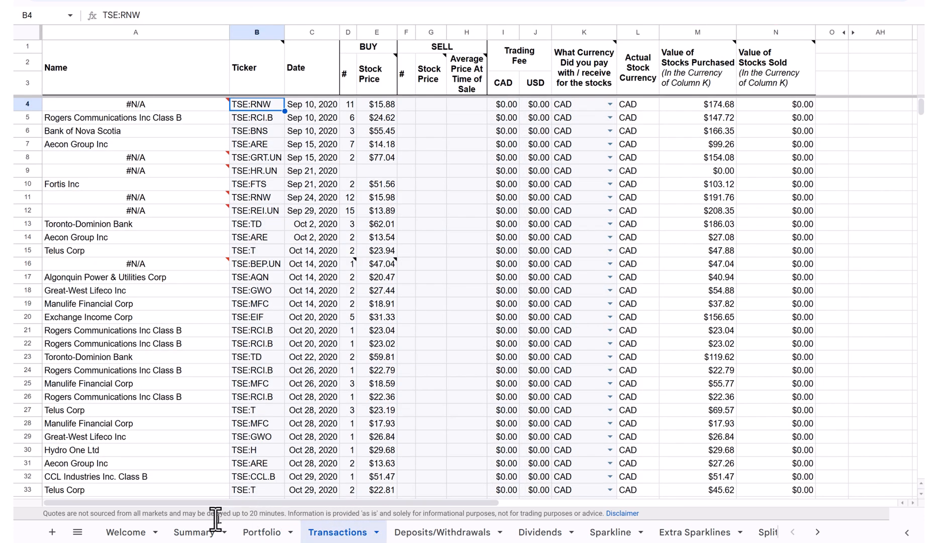
click(195, 532)
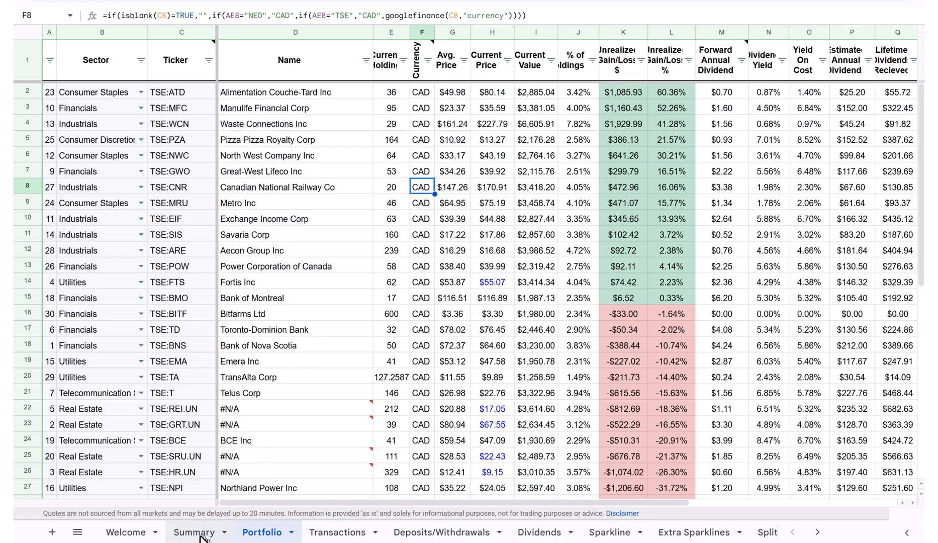
click(194, 532)
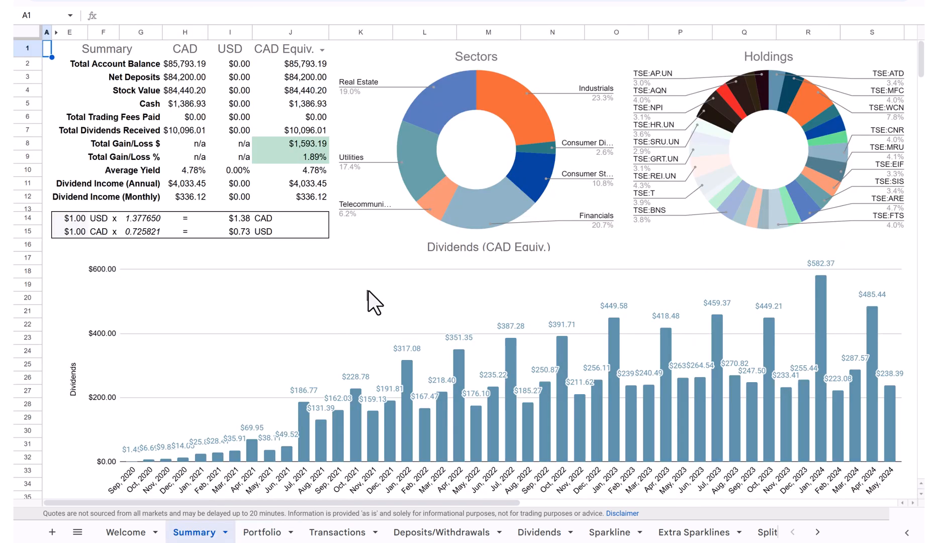